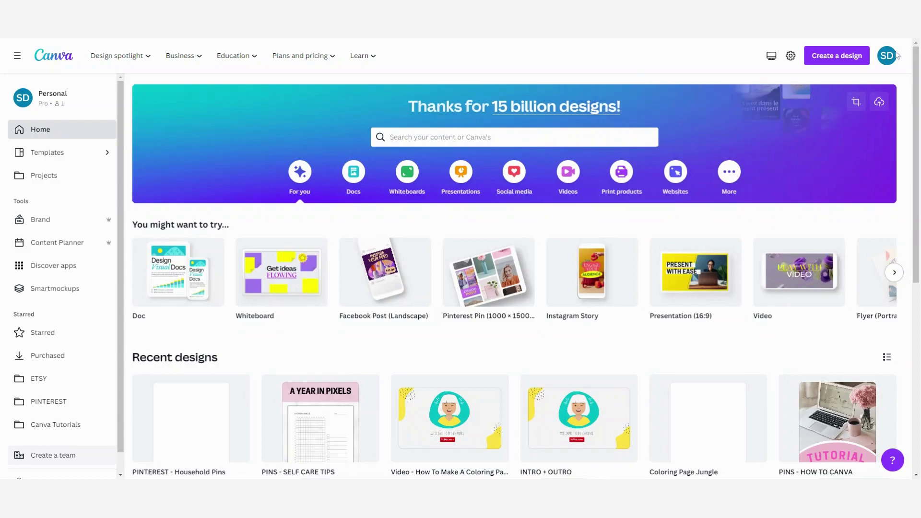
- Start a new US Letter (8.5 × 11 in) document from a 'us lett' design-type search
click(823, 58)
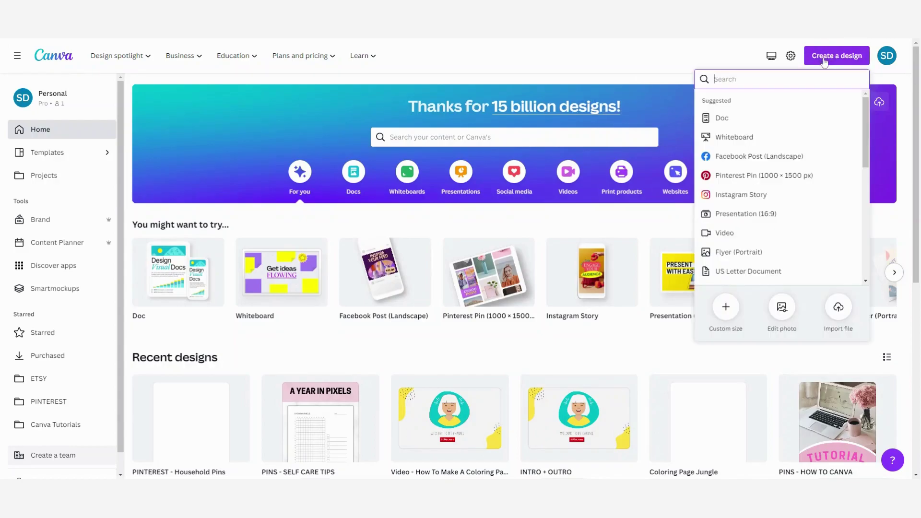
text(us lett)
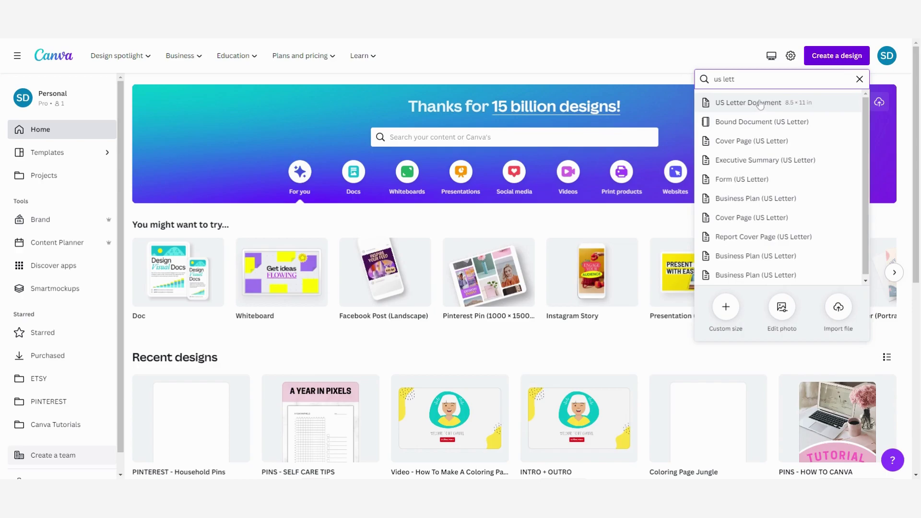
click(761, 103)
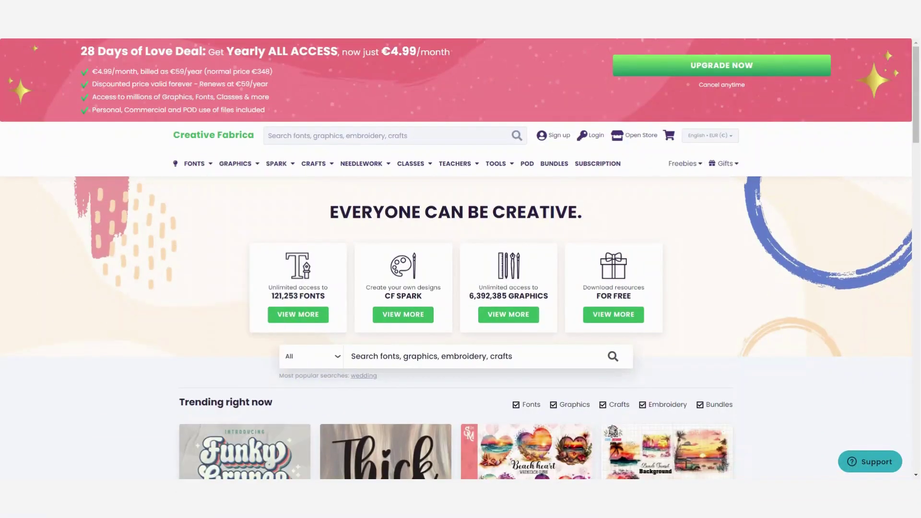
- Search Creative Fabrica for 'jungle animals' and browse the 1123 results
mouse_move(195, 154)
text(jun)
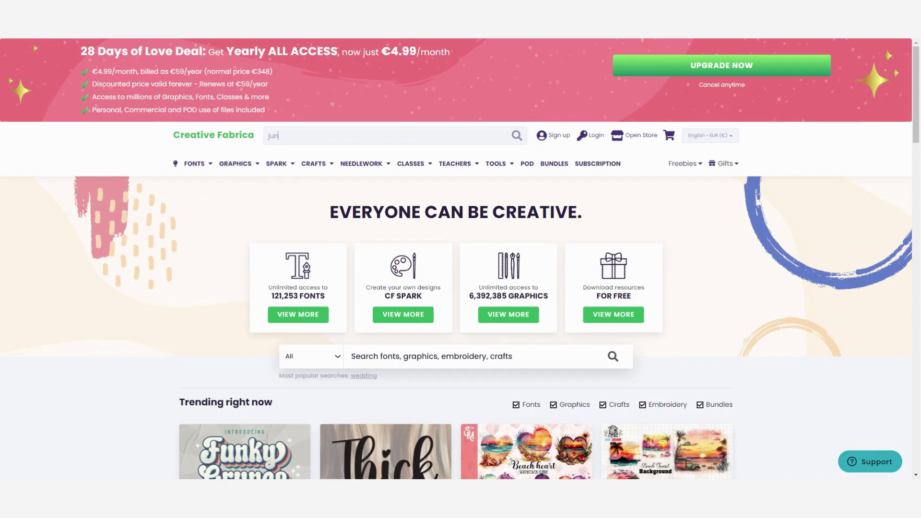
text(gle animals)
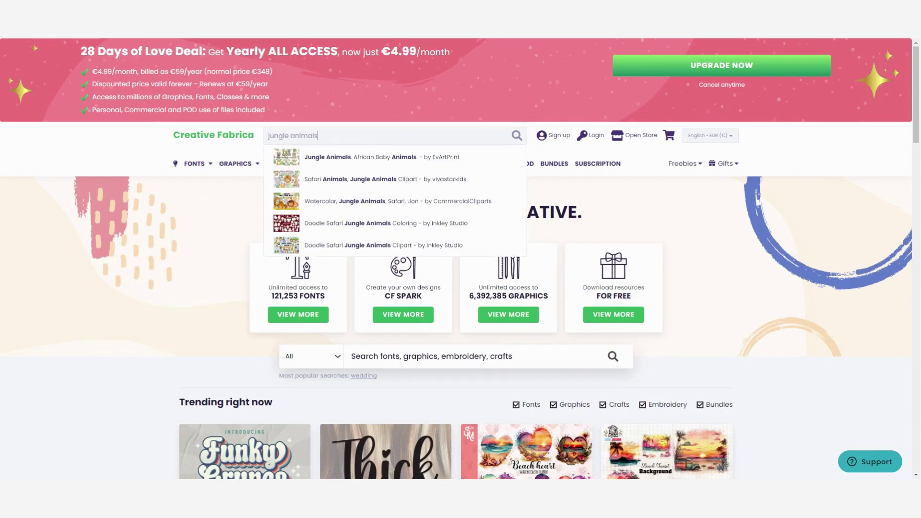
key(Return)
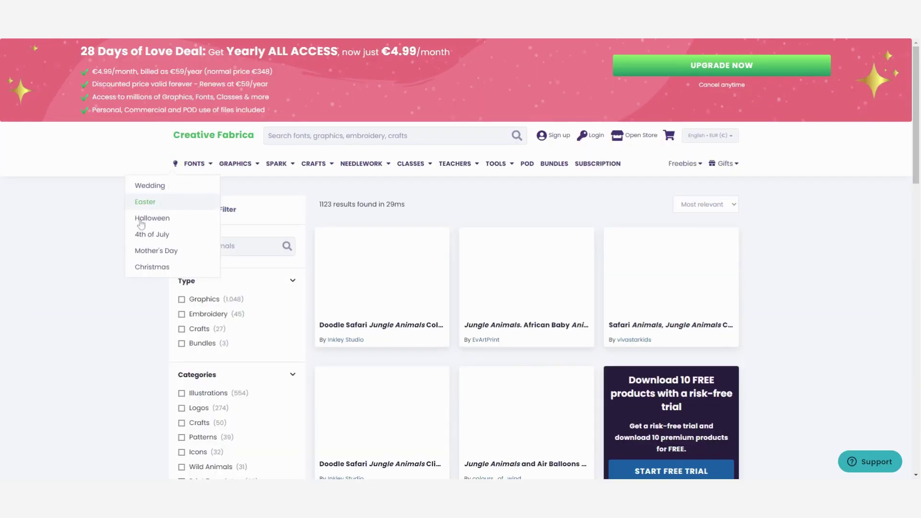
scroll(86, 265, down, 1)
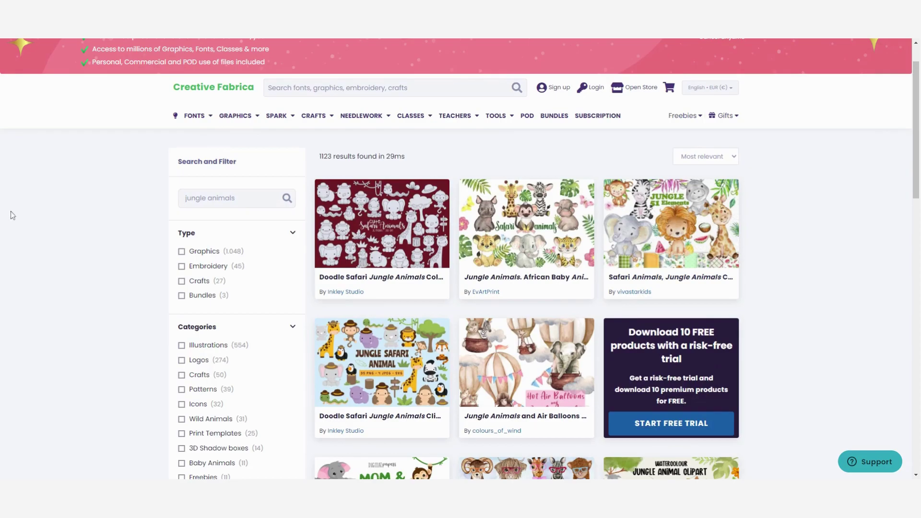
scroll(53, 242, down, 1)
scroll(53, 242, down, 12)
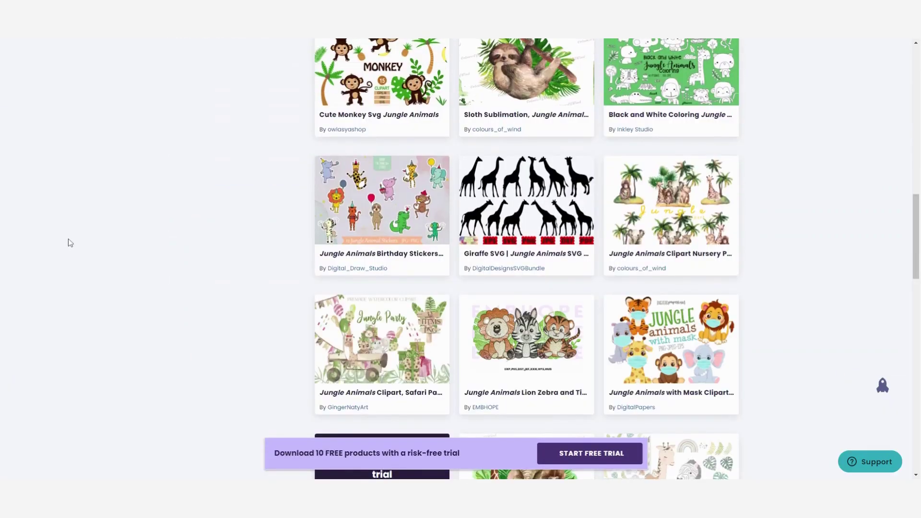
scroll(75, 239, up, 15)
scroll(74, 241, down, 13)
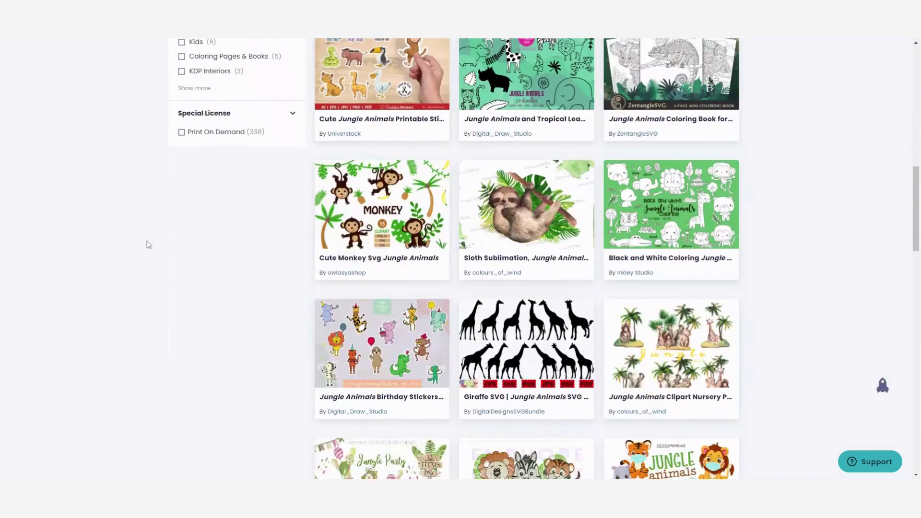
scroll(781, 253, up, 13)
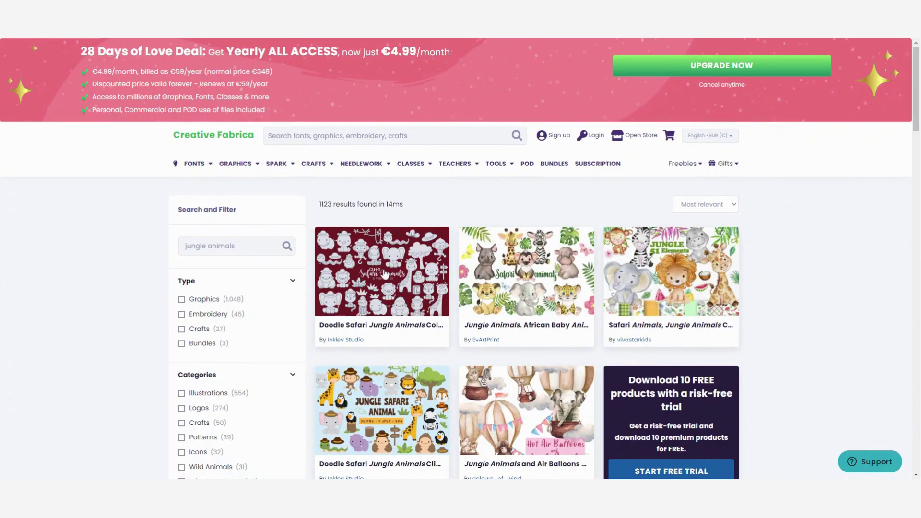
- Open the Doodle Safari Jungle Animals Coloring listing and read its 35 design elements description
click(383, 274)
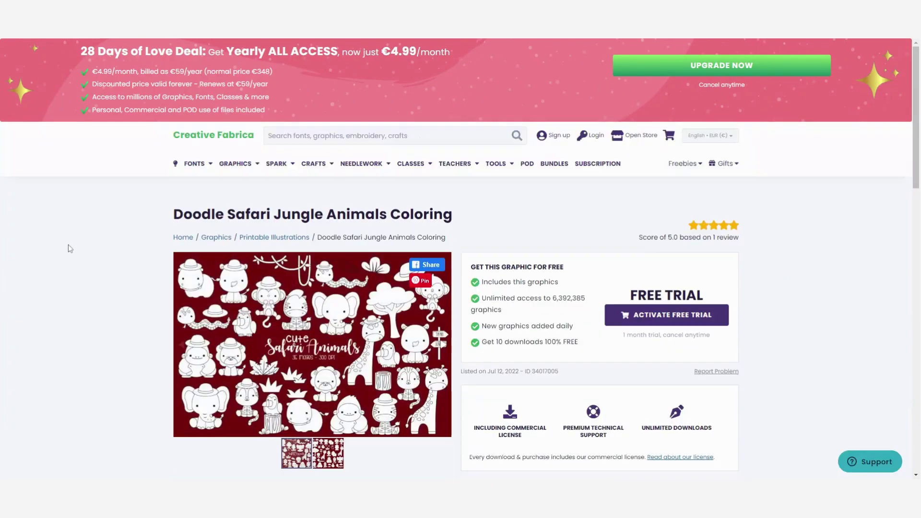
scroll(70, 248, down, 5)
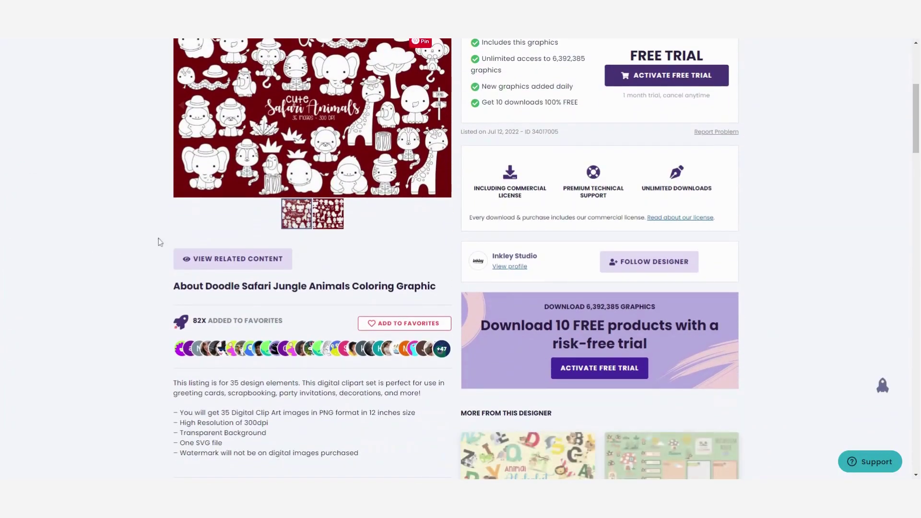
scroll(158, 240, up, 1)
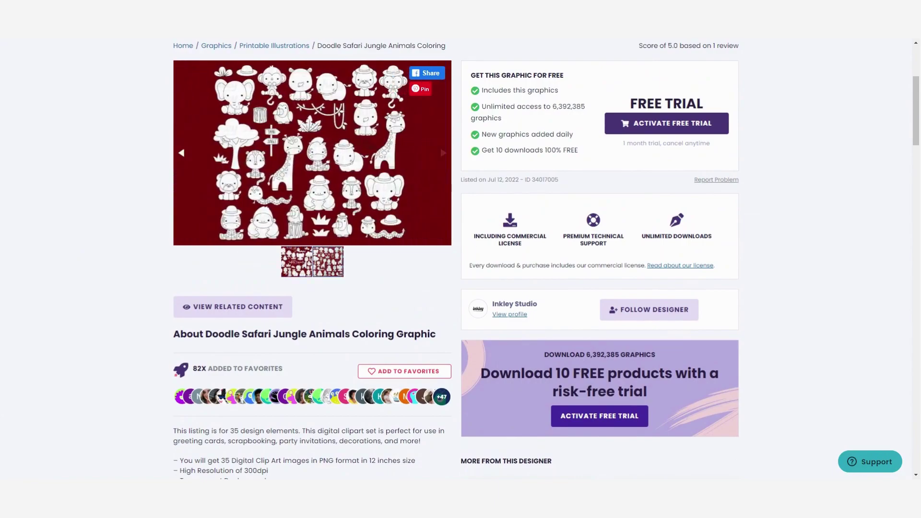
scroll(123, 186, down, 3)
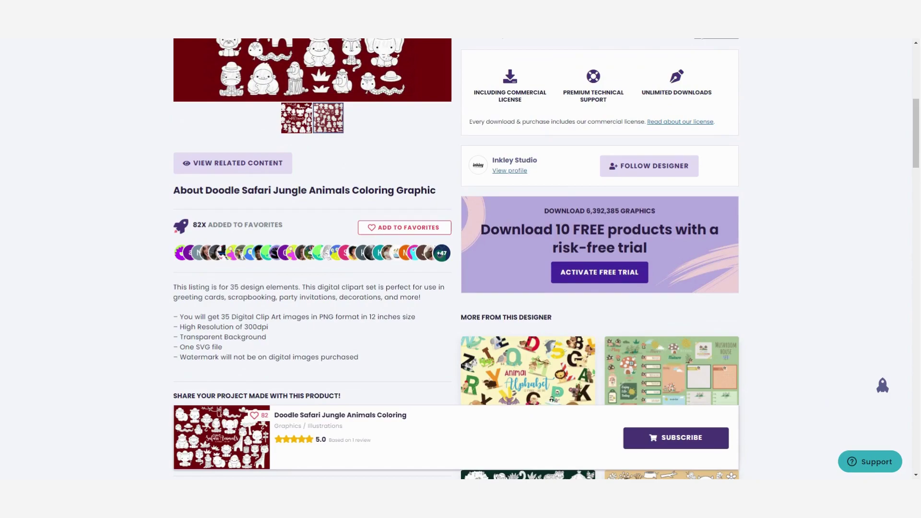
drag(201, 287, 307, 318)
click(306, 317)
drag(227, 288, 295, 288)
click(295, 288)
scroll(112, 309, up, 5)
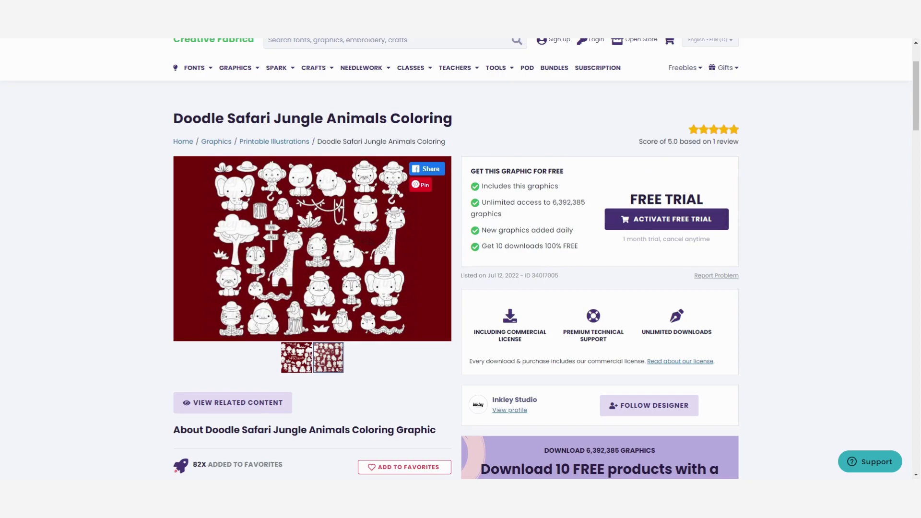
- Check the '10 downloads 100% free' offer and scroll further down the listing
drag(492, 249, 571, 261)
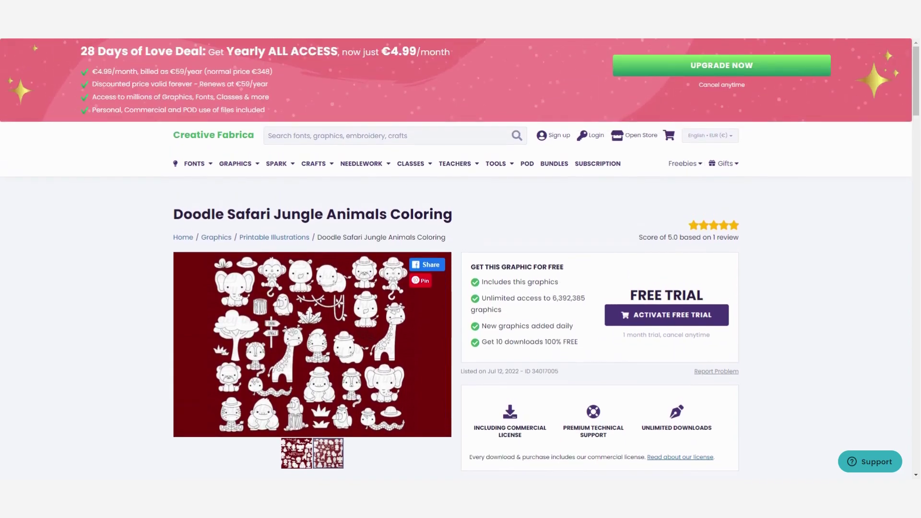
scroll(459, 259, down, 1)
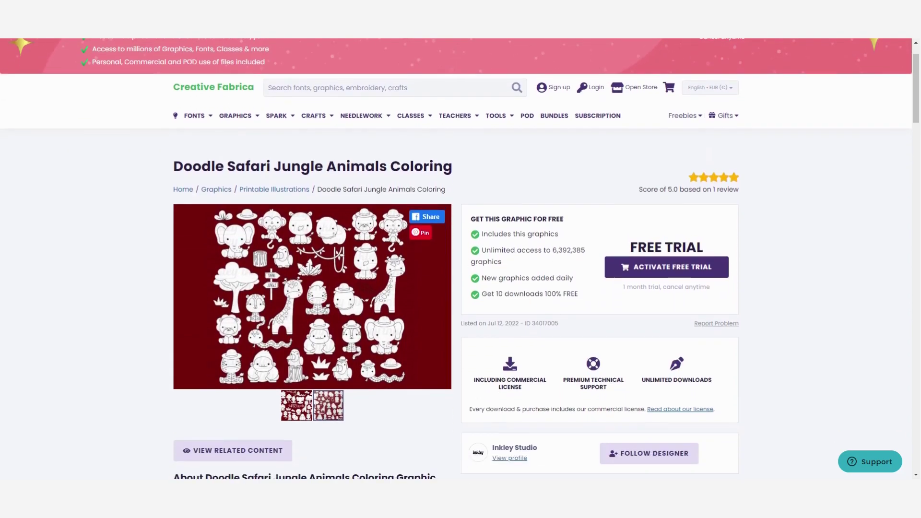
mouse_move(687, 120)
scroll(852, 249, down, 1)
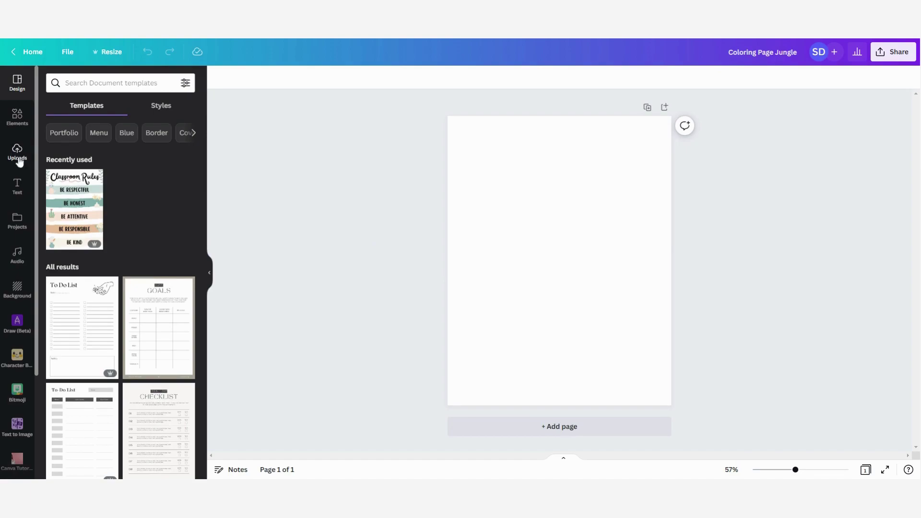
- Upload the jungle line-art PNGs (lion, giraffe, stump, signpost, vines) to Canva Uploads
click(17, 152)
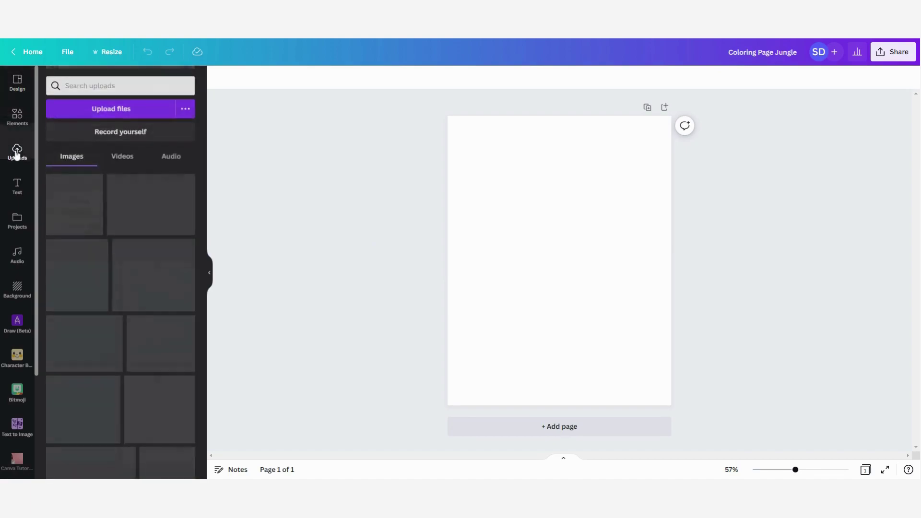
click(120, 110)
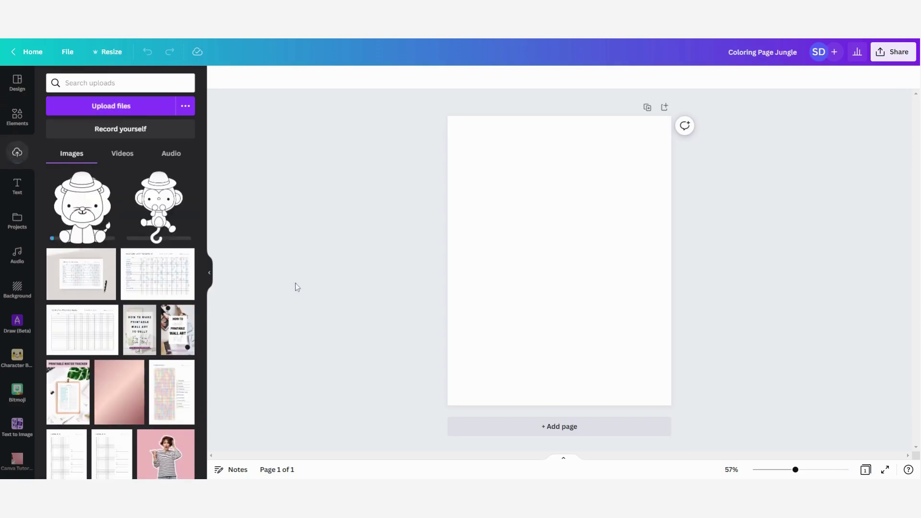
scroll(158, 366, down, 3)
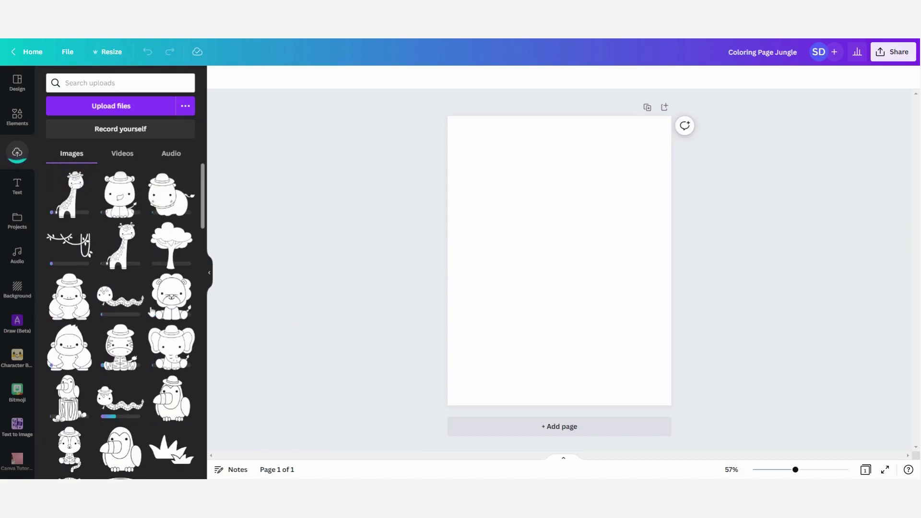
scroll(151, 311, down, 2)
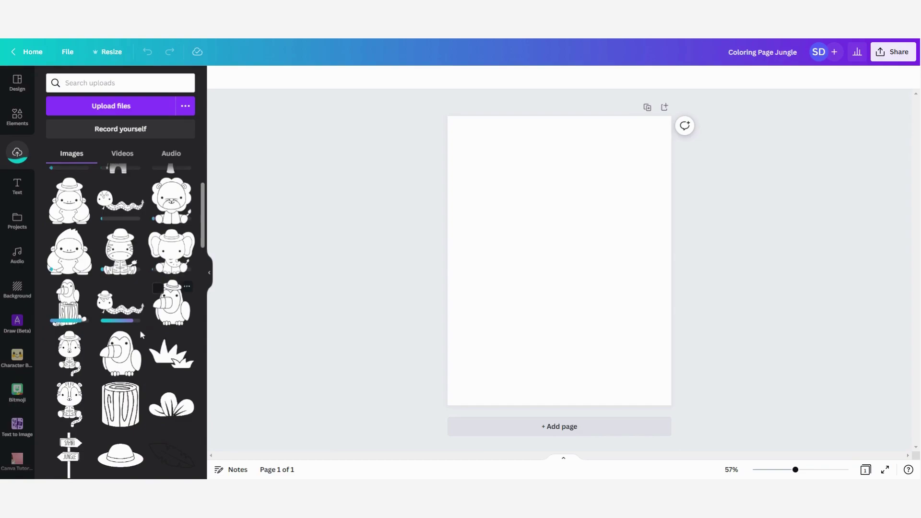
scroll(128, 278, up, 2)
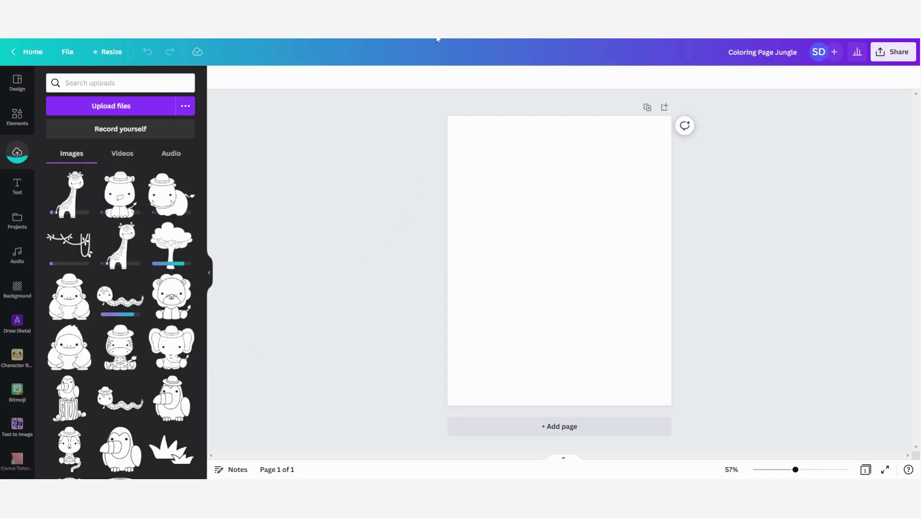
mouse_move(137, 262)
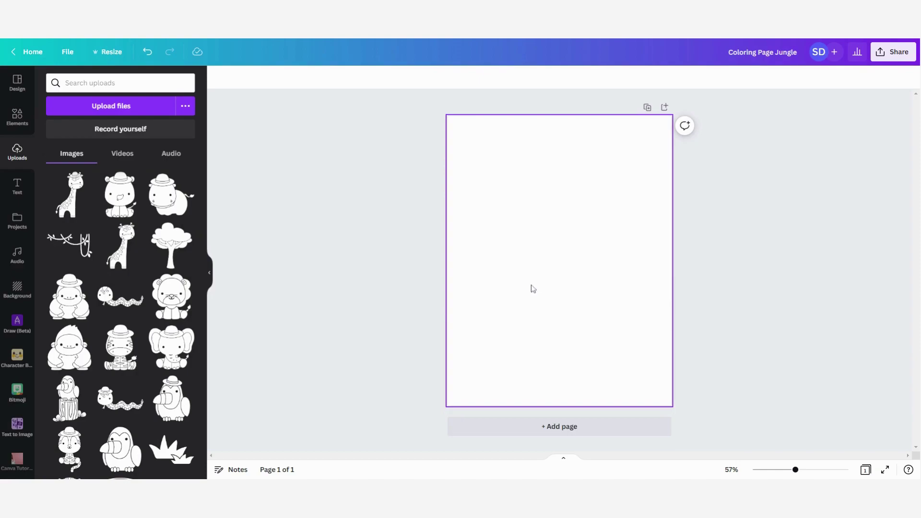
mouse_move(183, 285)
scroll(184, 285, down, 2)
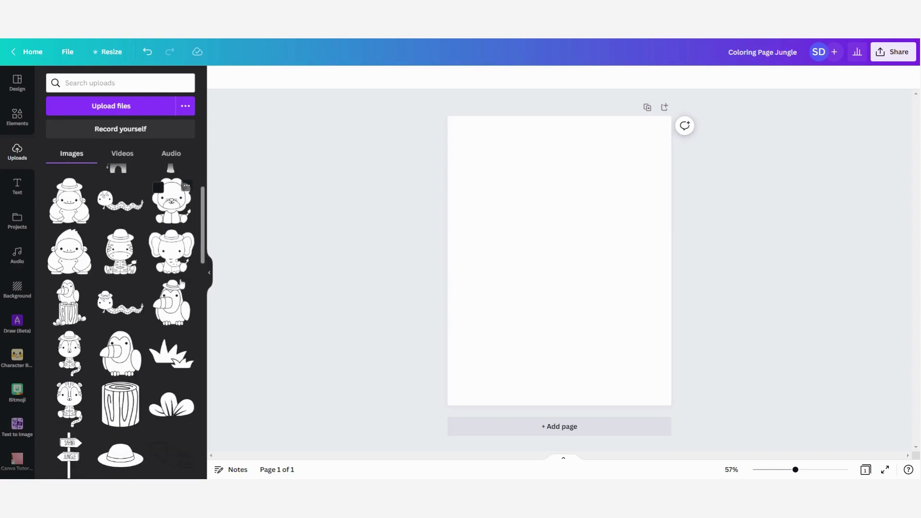
click(171, 206)
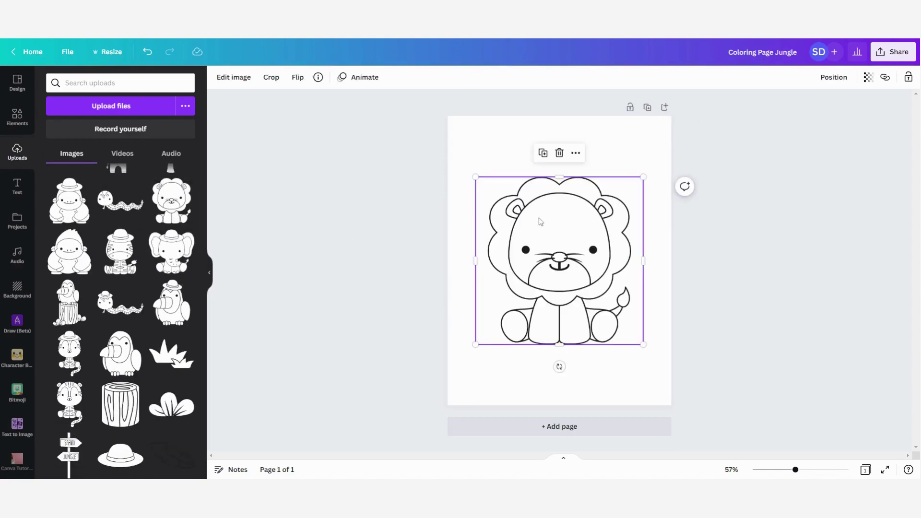
drag(475, 176, 422, 123)
drag(527, 187, 557, 210)
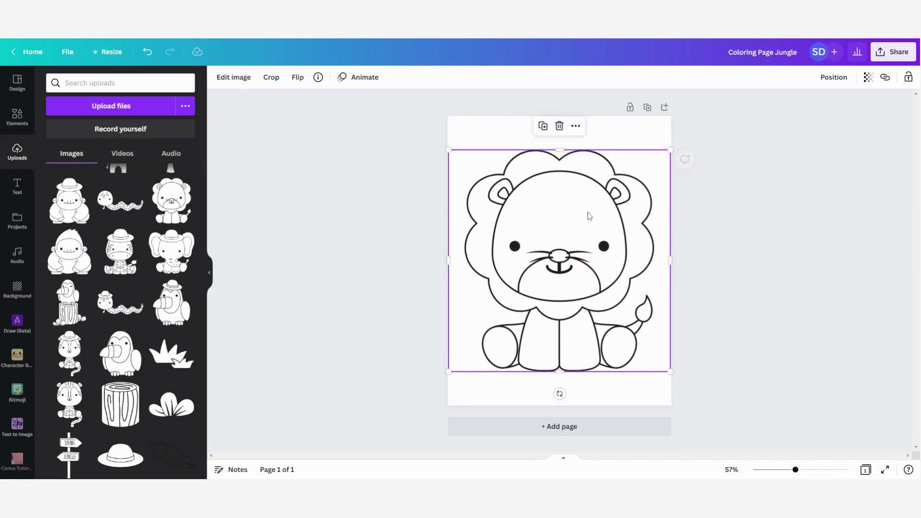
click(774, 233)
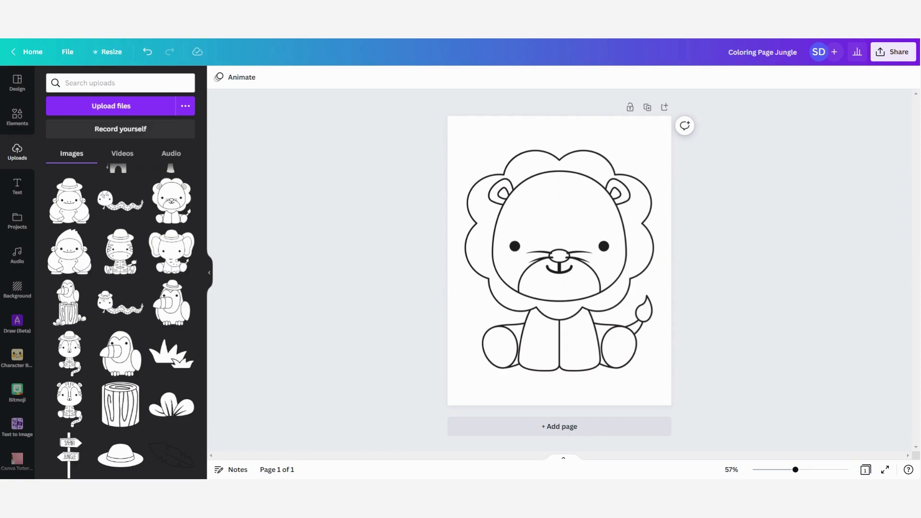
click(580, 283)
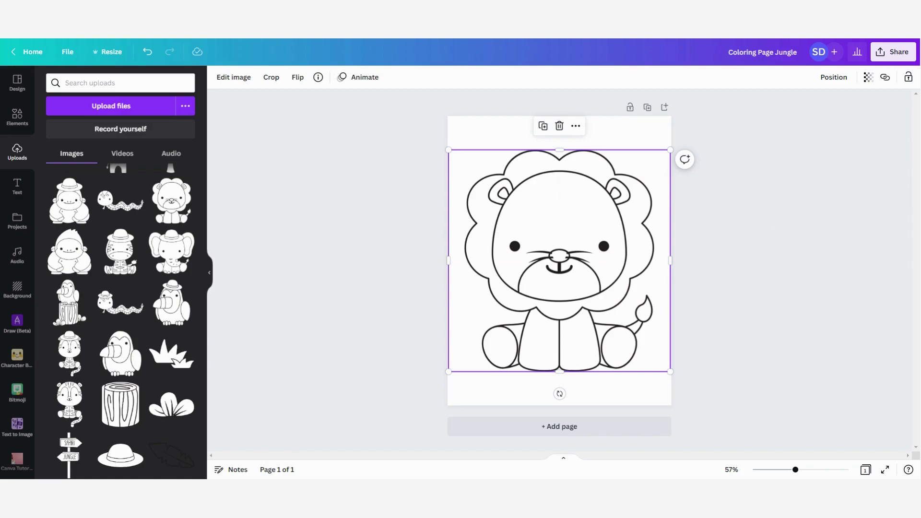
key(Delete)
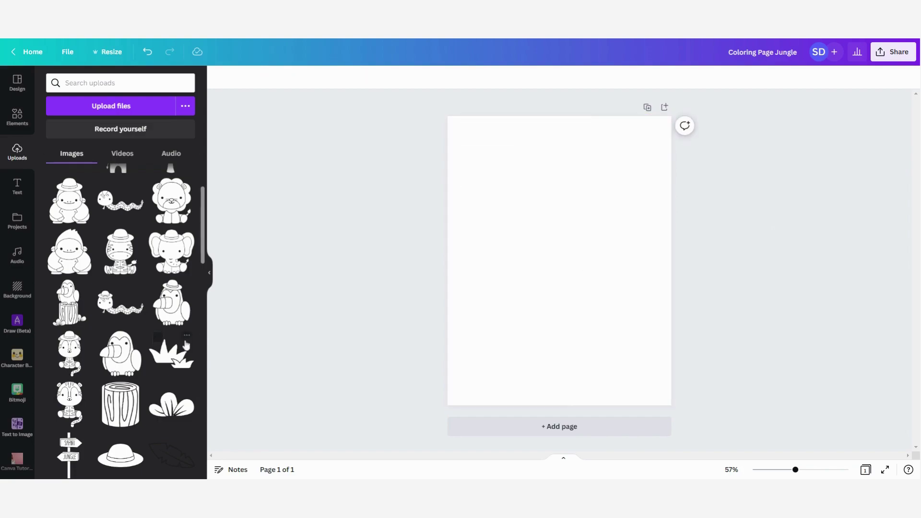
- Add the wooden log stump, shrink it, and place it near the page's lower right
scroll(142, 293, down, 2)
click(120, 310)
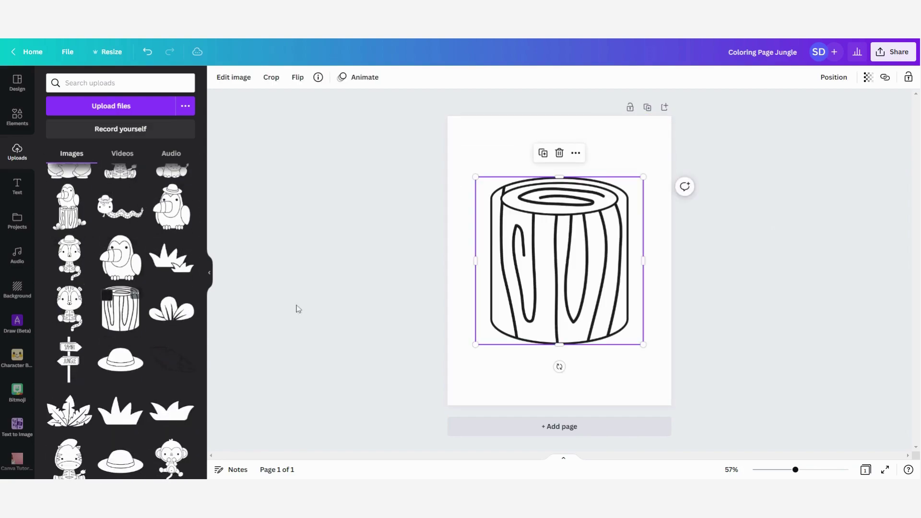
drag(476, 177, 602, 278)
drag(618, 318, 623, 356)
- Add the lion outline, shrink it onto the stump, and nudge both together
scroll(153, 214, up, 4)
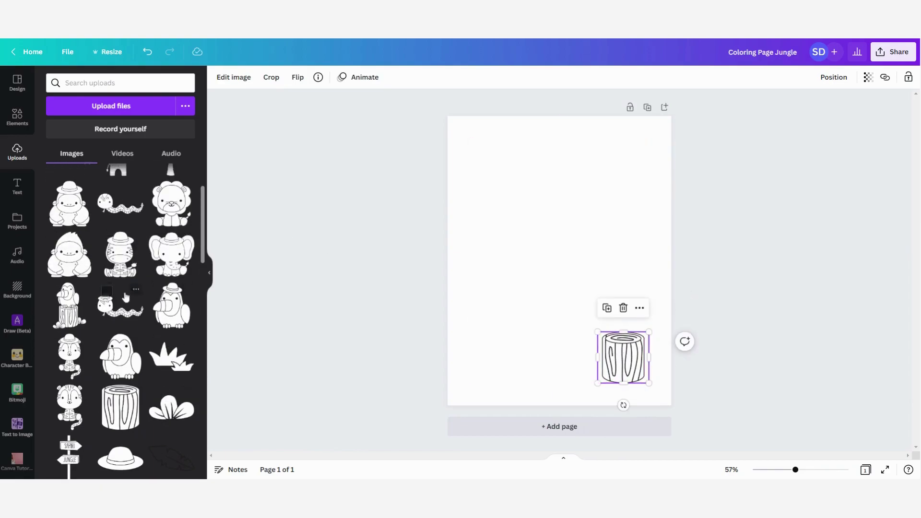
click(158, 284)
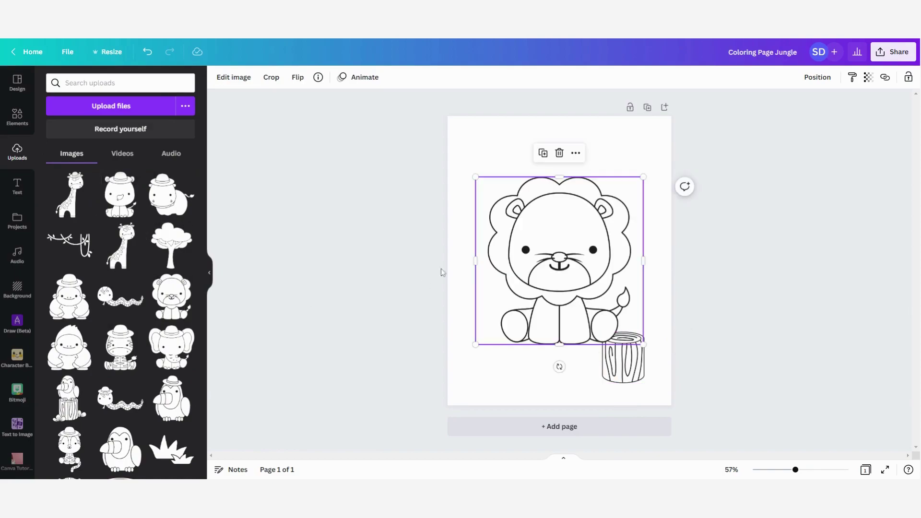
drag(476, 178, 531, 219)
drag(604, 298, 643, 302)
click(726, 393)
drag(730, 399, 552, 230)
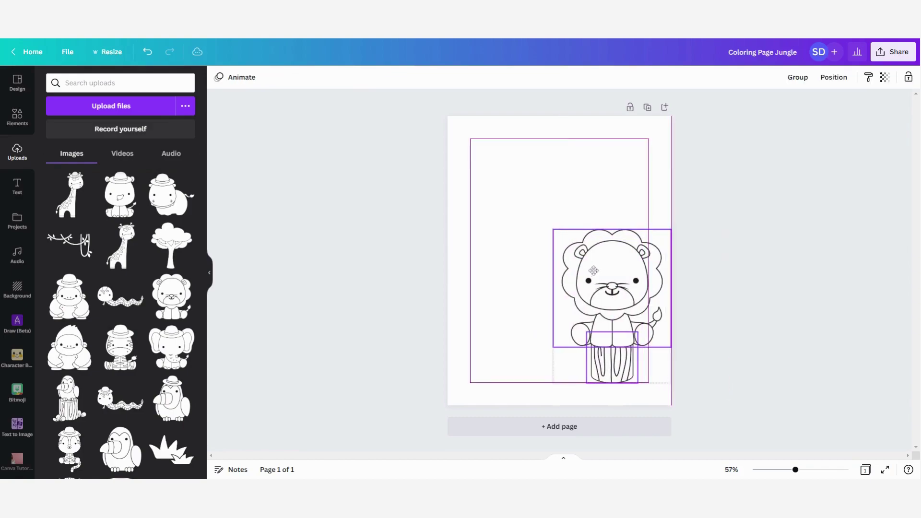
drag(584, 271, 585, 272)
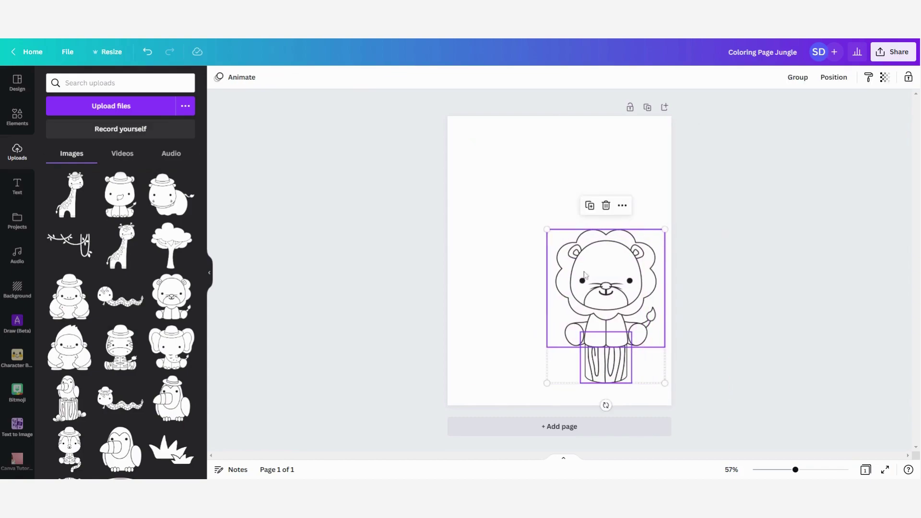
click(370, 277)
scroll(54, 349, down, 5)
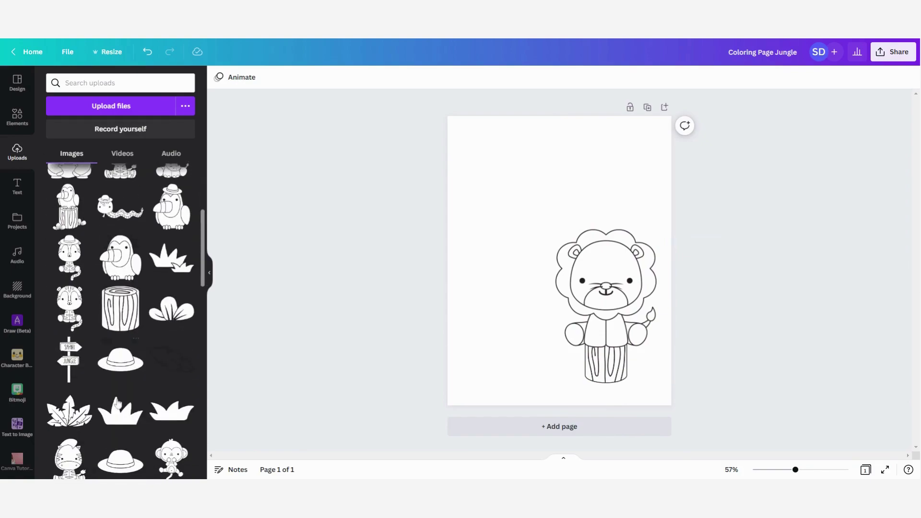
- Place the SAFARI/JUNGLE signpost to the left of the lion
click(71, 361)
drag(562, 252, 503, 288)
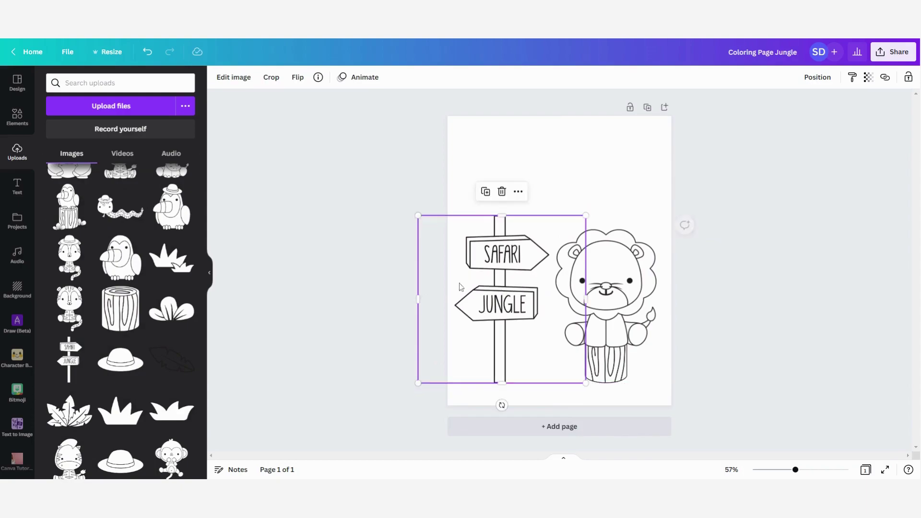
key(Escape)
- Add the palm-leaf bush, shrink it, and settle it at the signpost's base
click(178, 367)
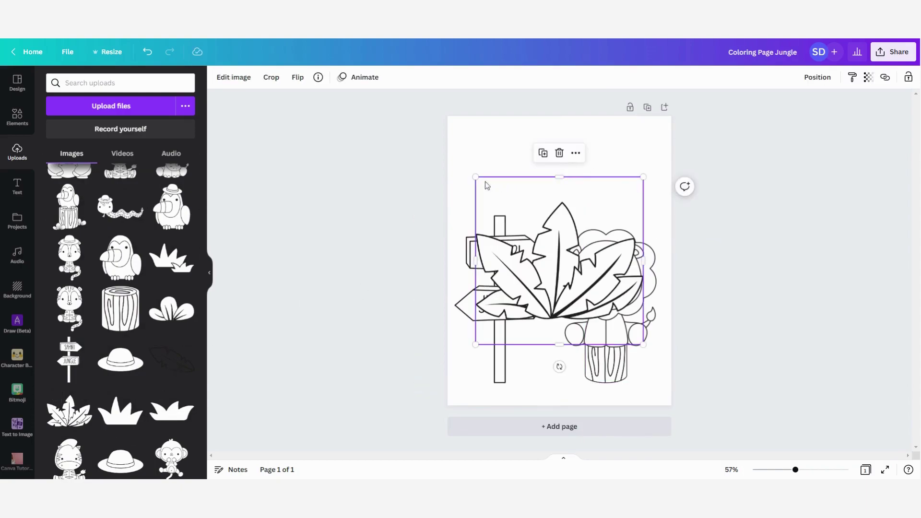
drag(476, 178, 556, 236)
drag(560, 268, 485, 322)
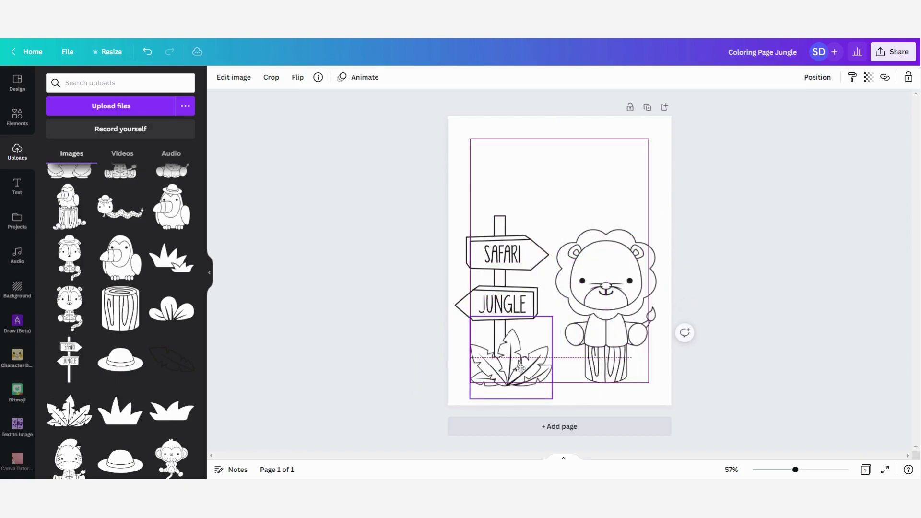
drag(519, 364, 509, 366)
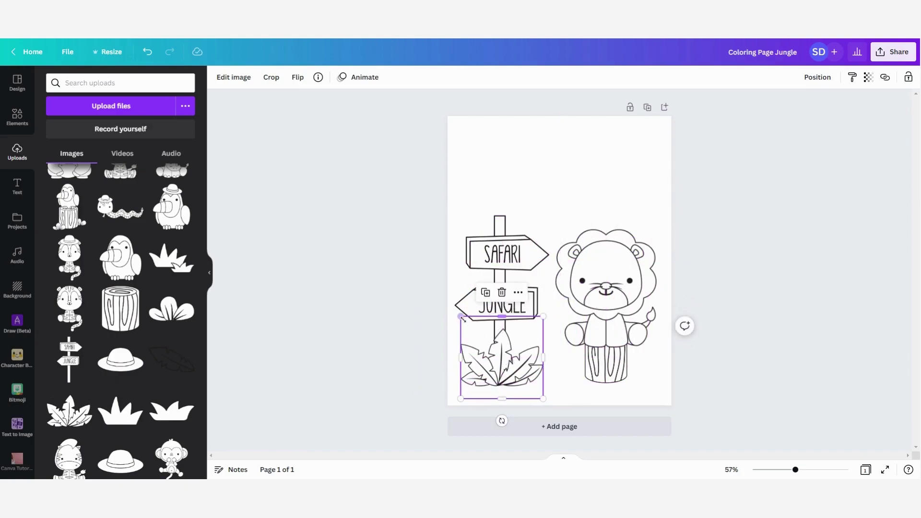
drag(458, 317, 466, 321)
drag(517, 358, 514, 355)
click(377, 250)
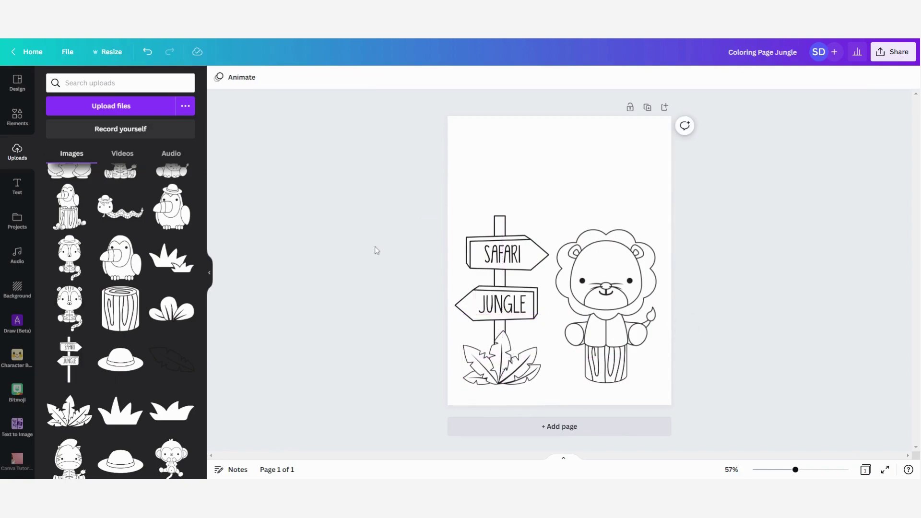
- Add the hanging vines image, move it to the page top and enlarge it across
scroll(70, 246, up, 4)
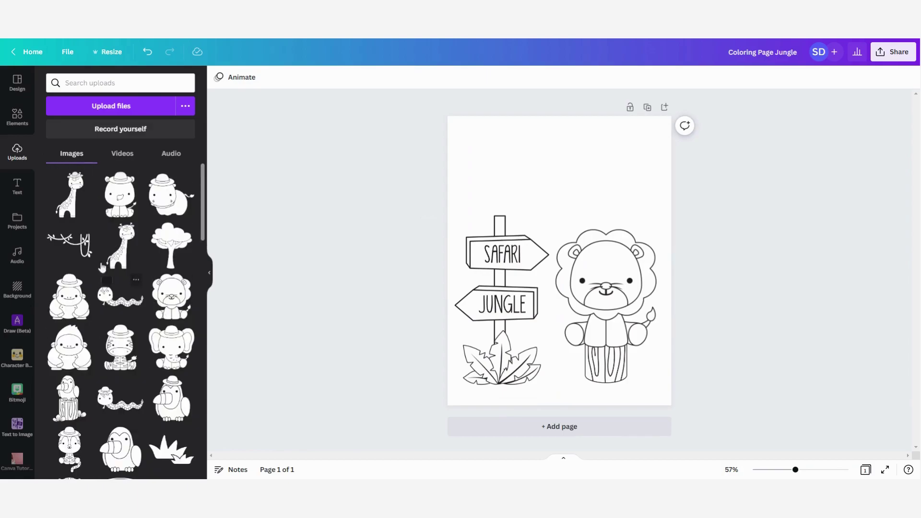
click(69, 246)
drag(559, 258, 565, 169)
drag(668, 165, 614, 186)
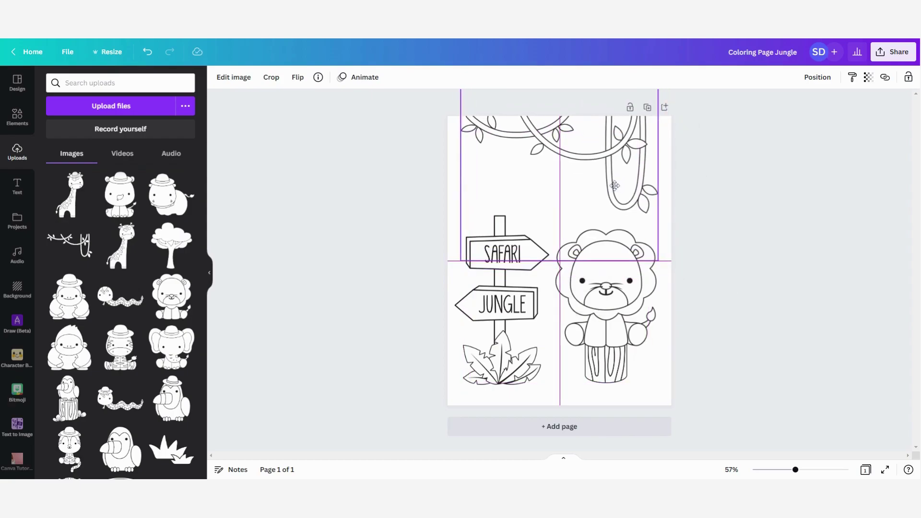
click(798, 212)
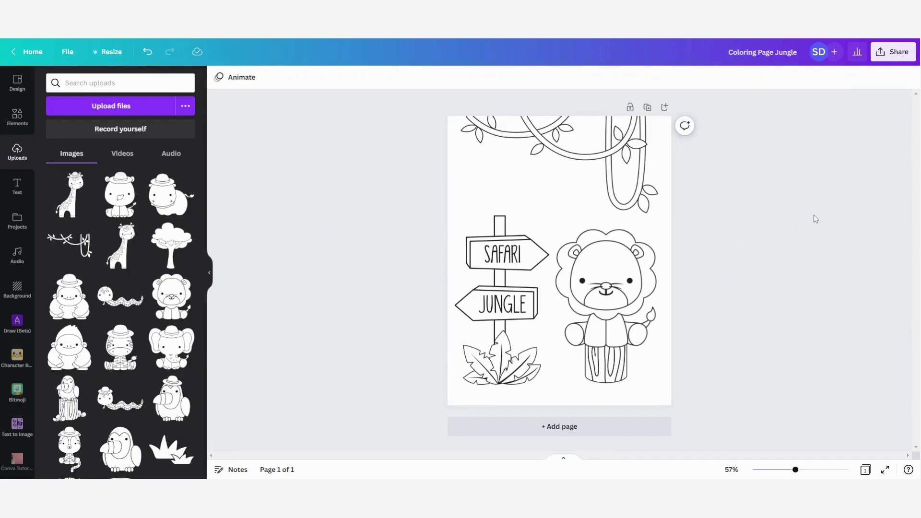
- In Share > Download, choose PDF Print file type with the CMYK professional-printing profile
click(897, 58)
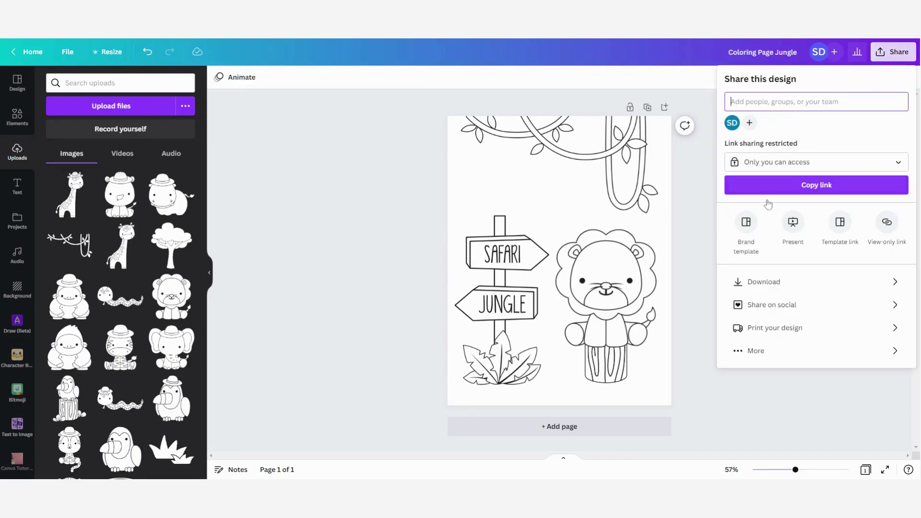
click(763, 283)
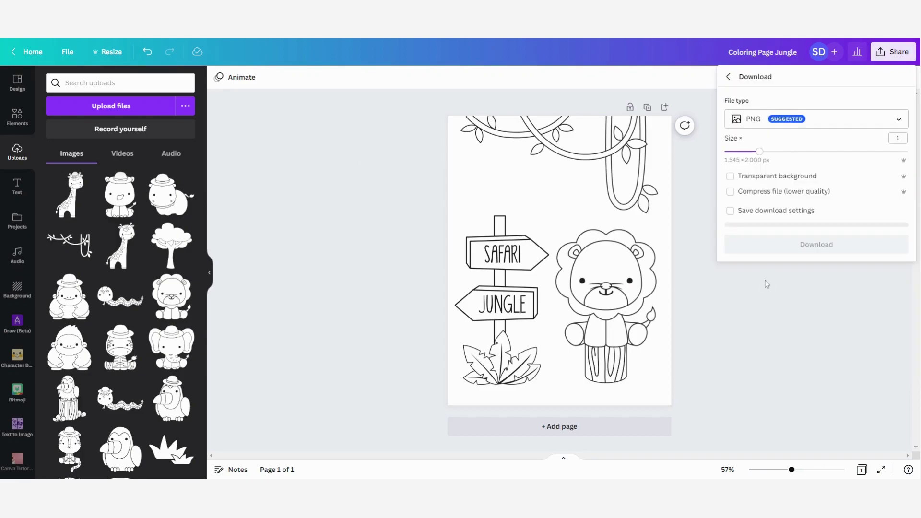
click(821, 125)
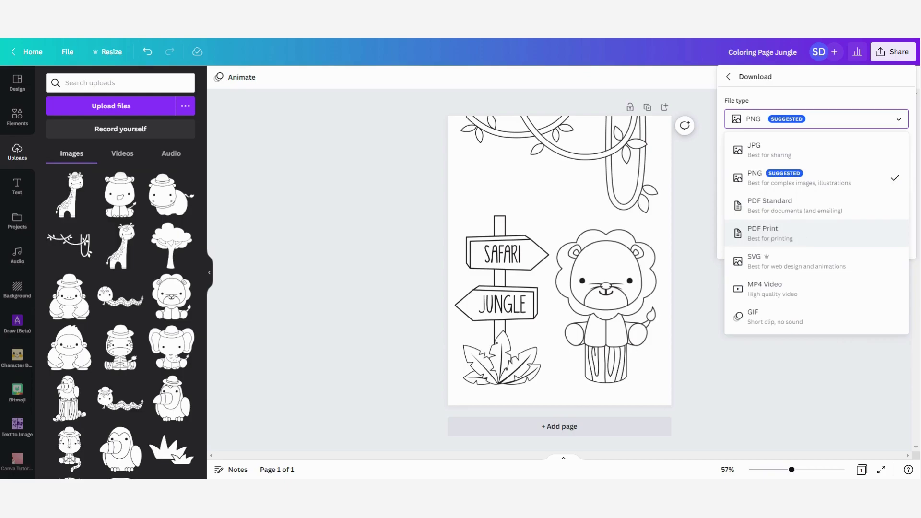
click(772, 235)
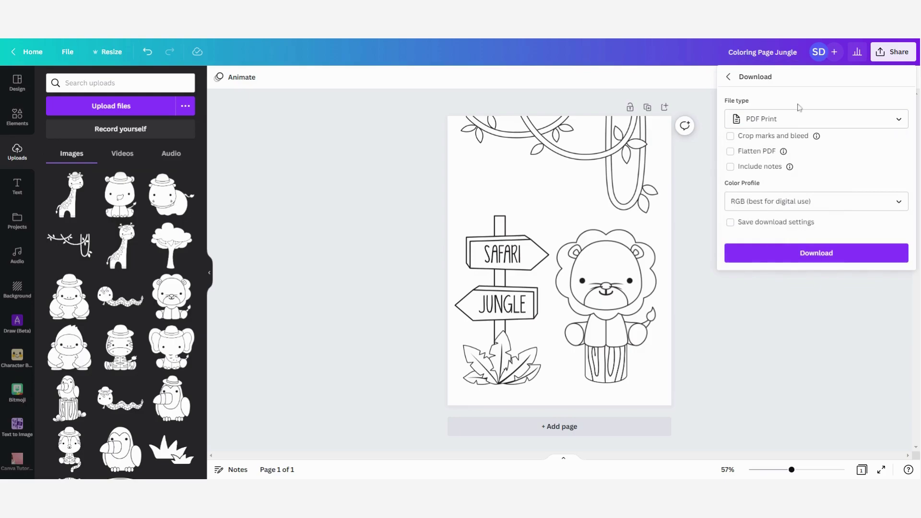
click(810, 202)
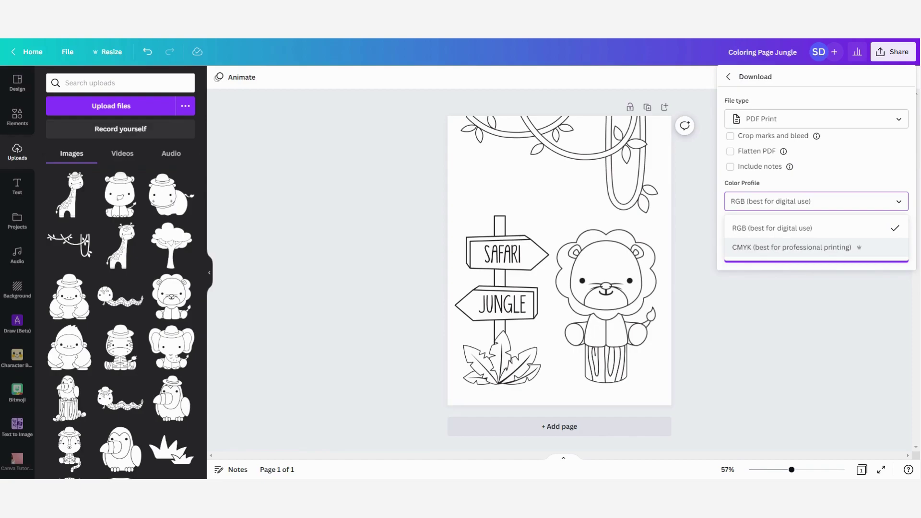
click(778, 251)
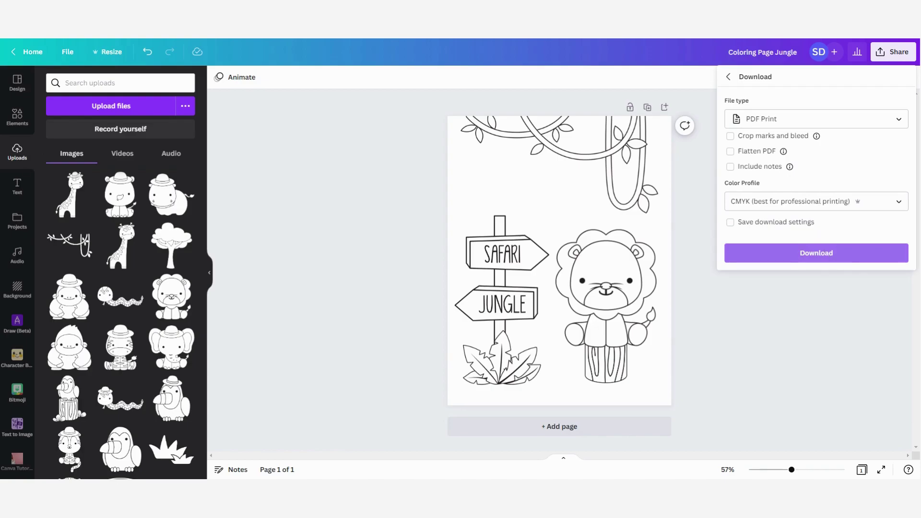
- Download the Coloring Page Jungle design as a PDF Print file
click(827, 255)
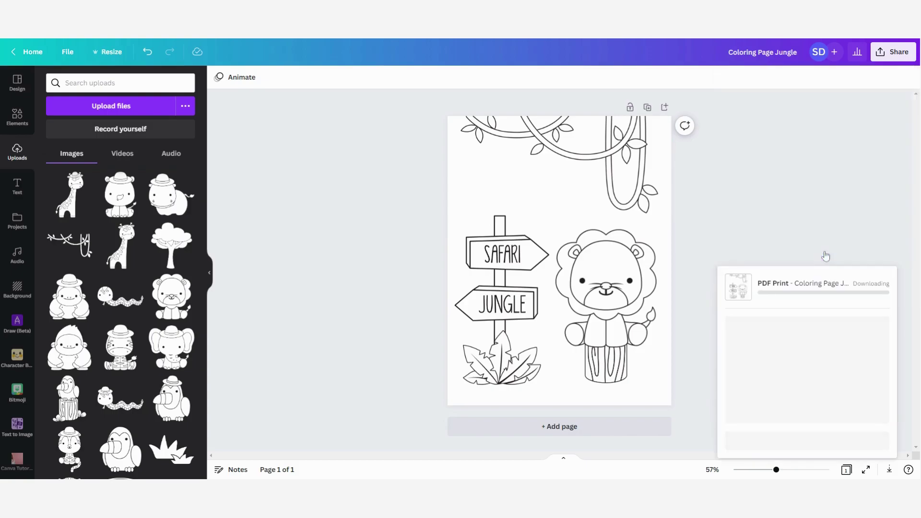